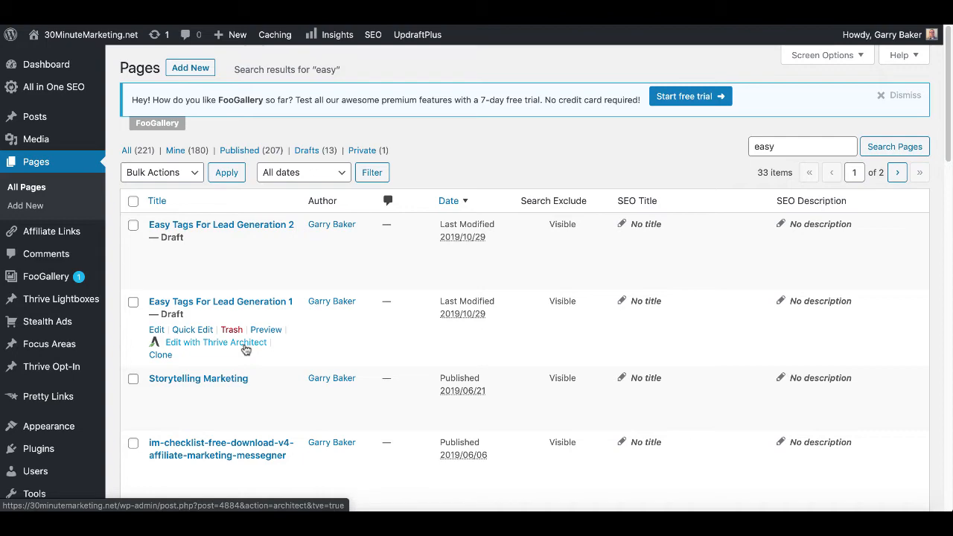
Step: Open the Easy Tags For Lead Generation 1 page in Thrive Architect and inspect the lead generation form's AWeber connection settings
left_click(245, 343)
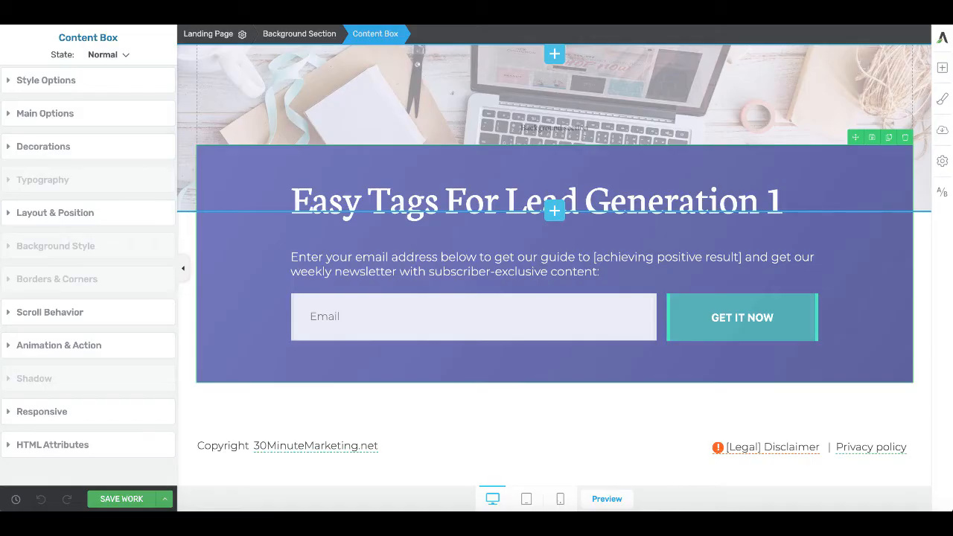
left_click(305, 320)
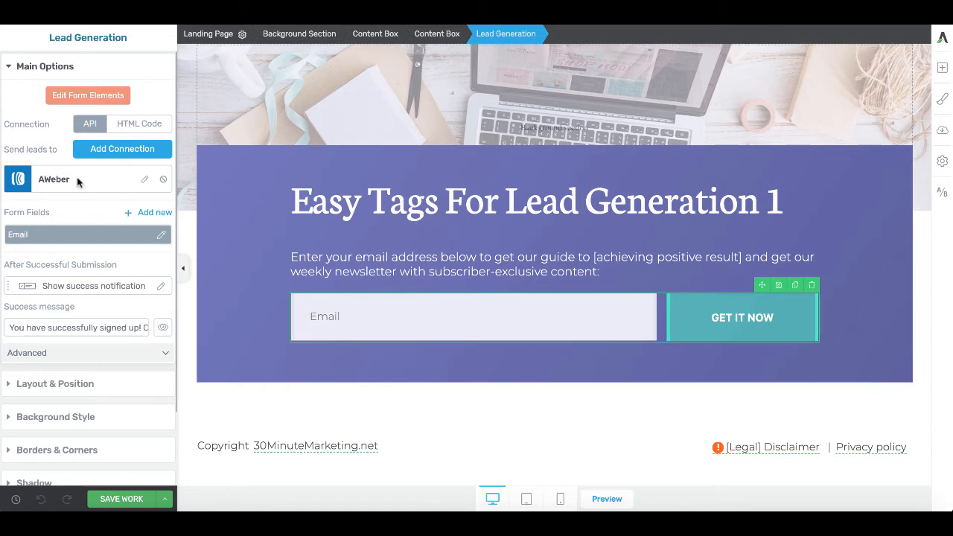
left_click(142, 182)
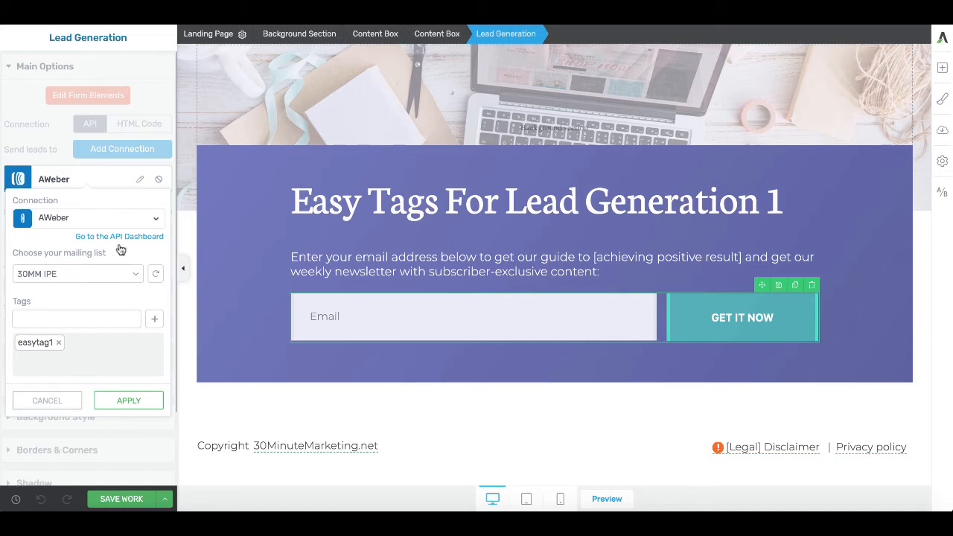
left_click(152, 89)
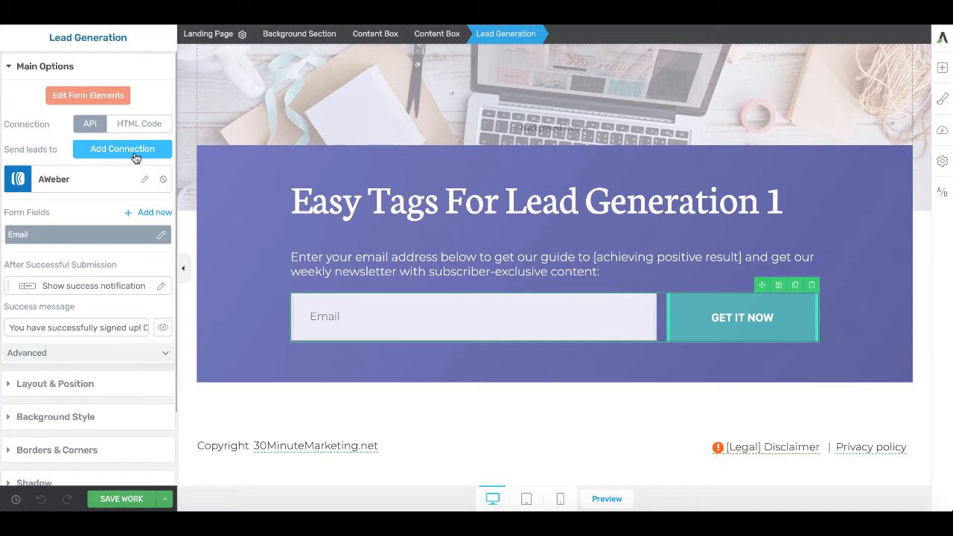
Step: Add an Email connection to the lead generation form and check the information on its email delivery service
left_click(135, 155)
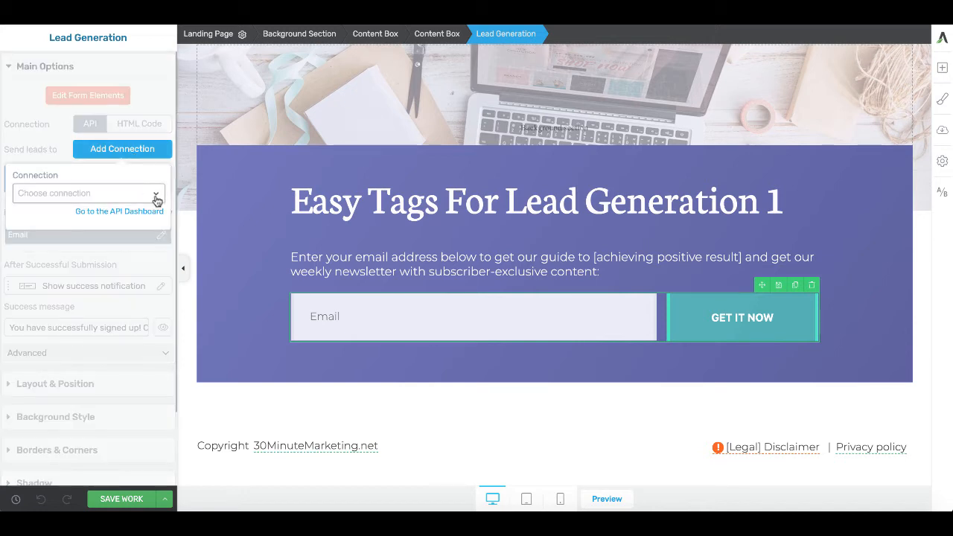
left_click(156, 196)
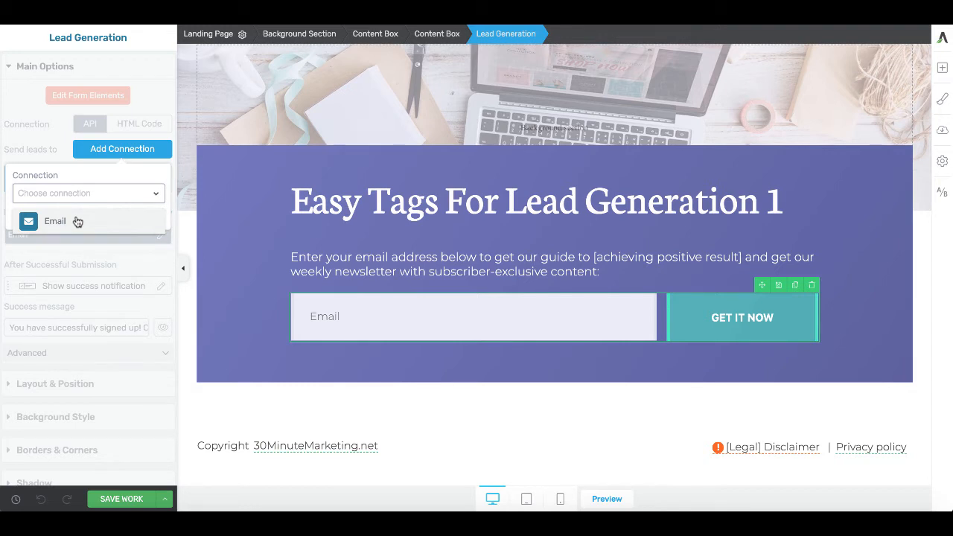
left_click(78, 221)
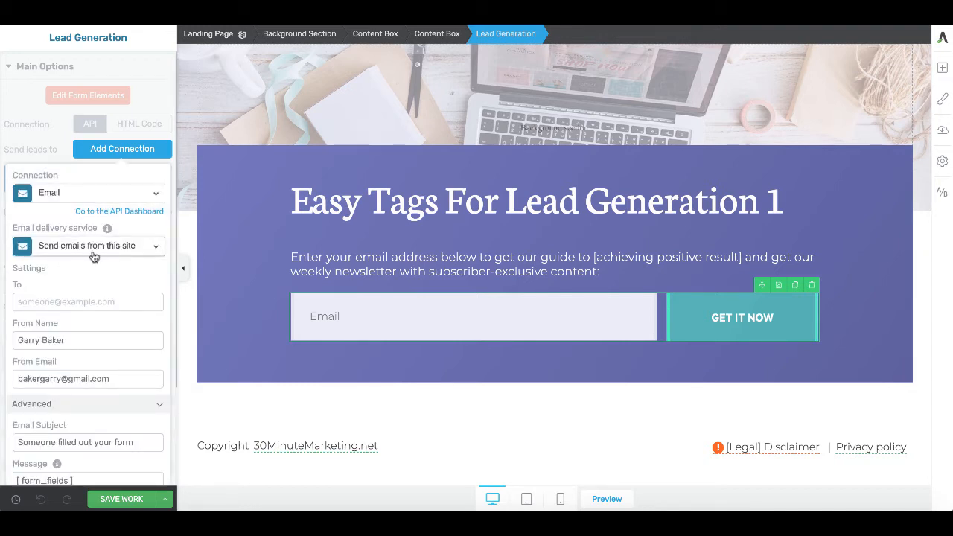
mouse_move(107, 228)
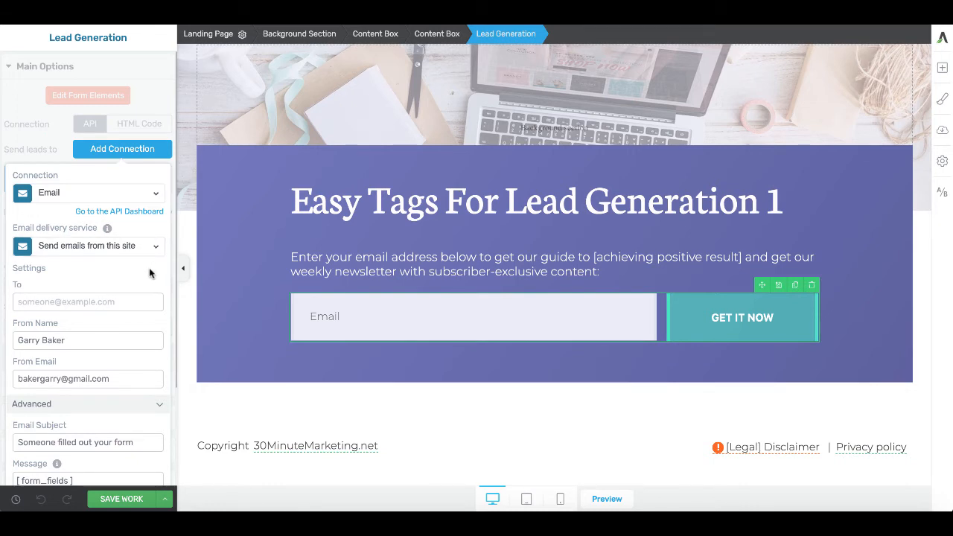
Step: Fill in the recipient's email address for the form notification and review the sender name and email
left_click(24, 304)
key("ctrl+v")
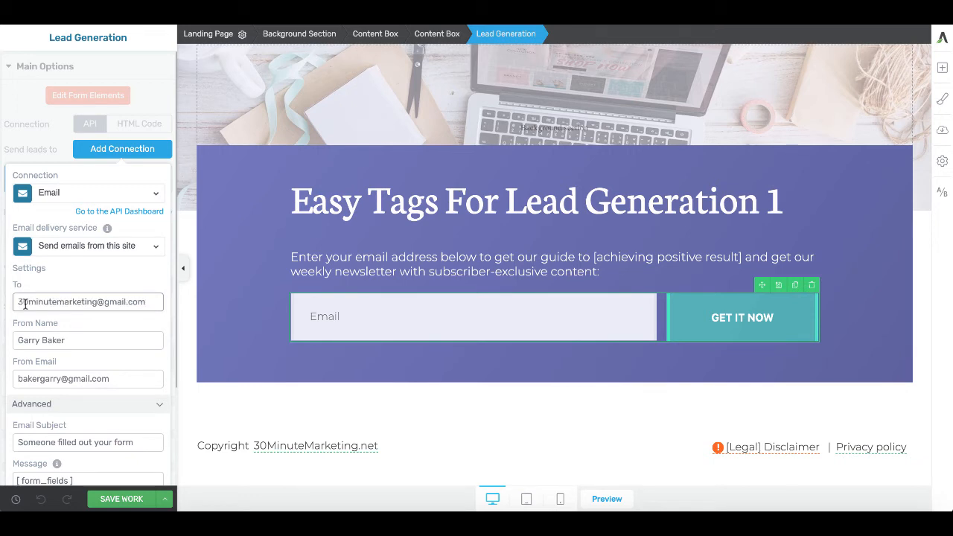
triple_click(72, 339)
triple_click(122, 379)
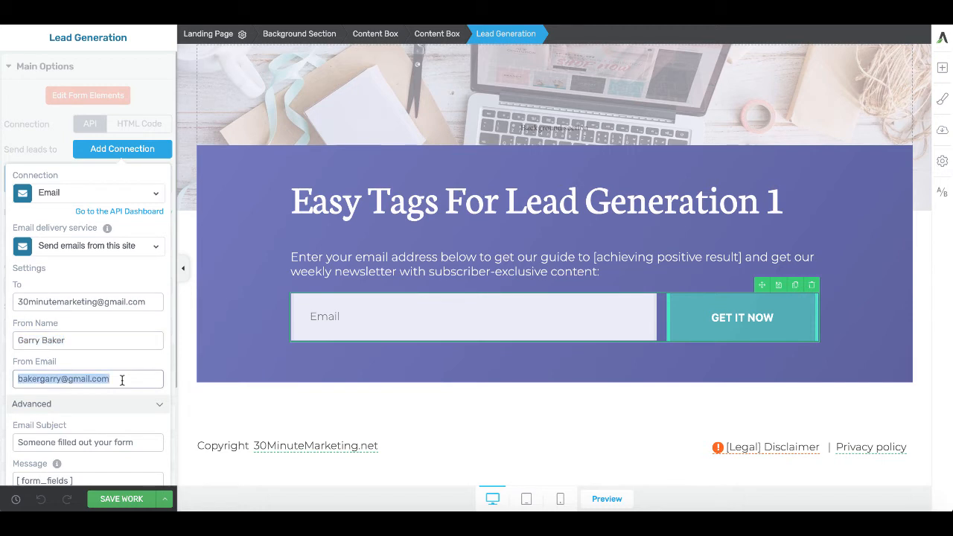
left_click(122, 378)
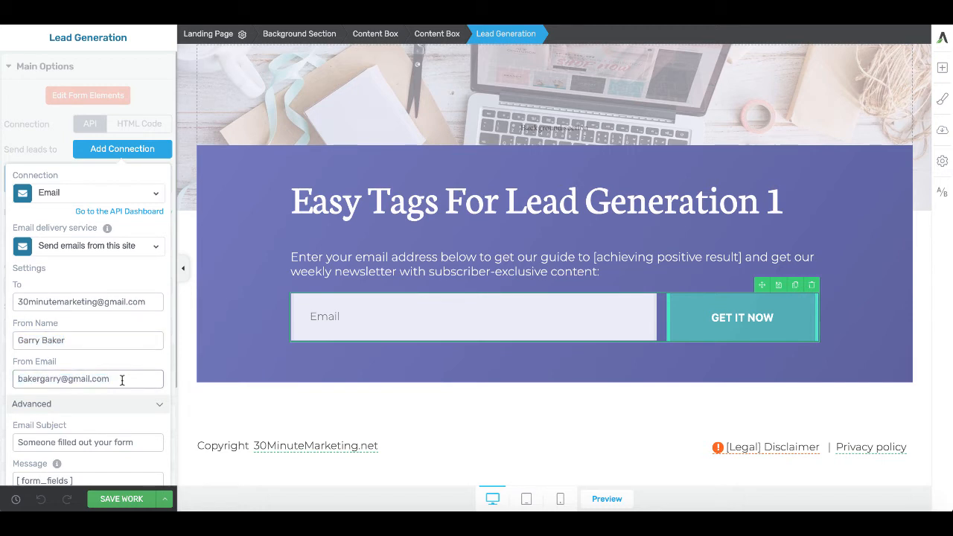
Step: Set the notification's email subject to "Someone filled out your form on EasyTag"
scroll(121, 379, "down", 3)
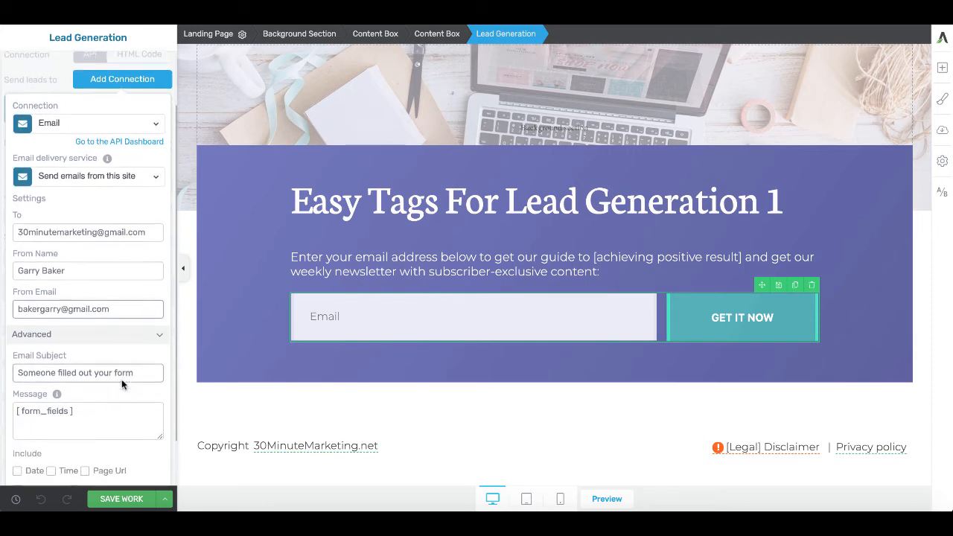
left_click(42, 348)
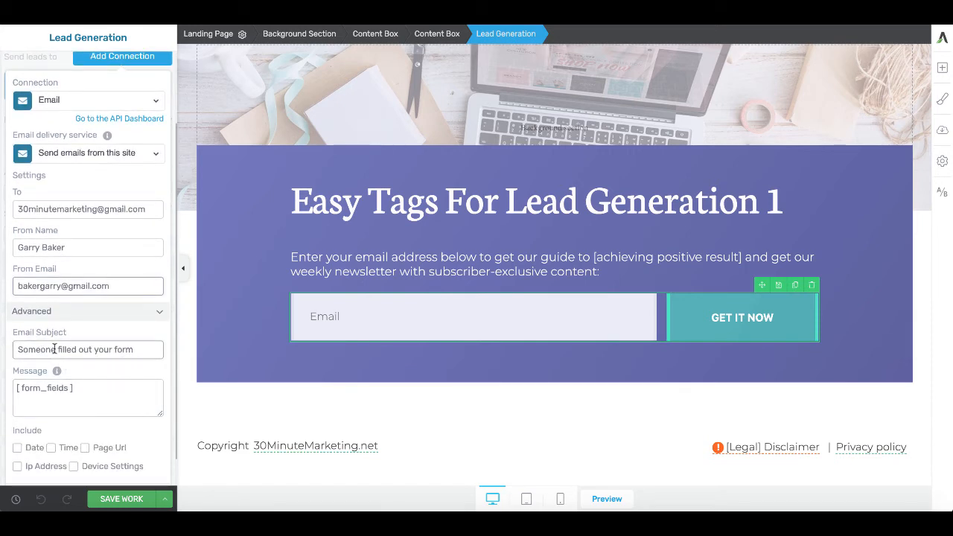
triple_click(56, 349)
left_click(143, 354)
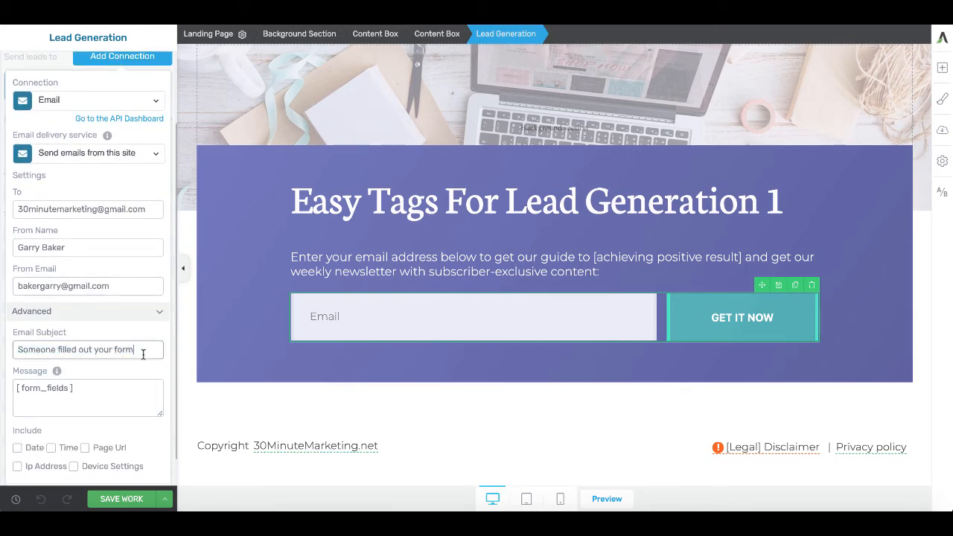
key("BackSpace")
key("BackSpace")
key("BackSpace")
type("r")
key("BackSpace")
type("orm on EasyTag")
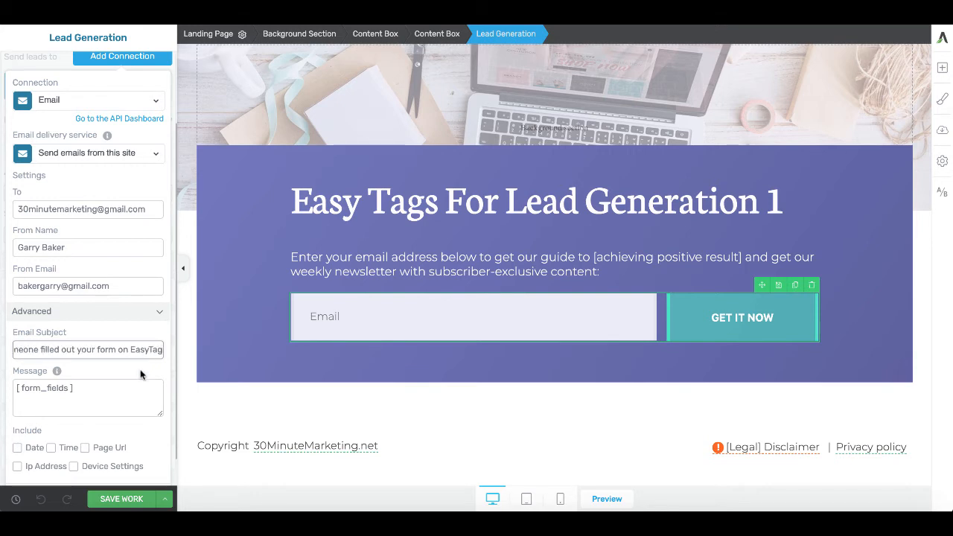
Step: Include Date, Time, Page Url, Ip Address and Device Settings in the notification, apply the Email connection and save the page
scroll(103, 392, "down", 1)
mouse_move(57, 343)
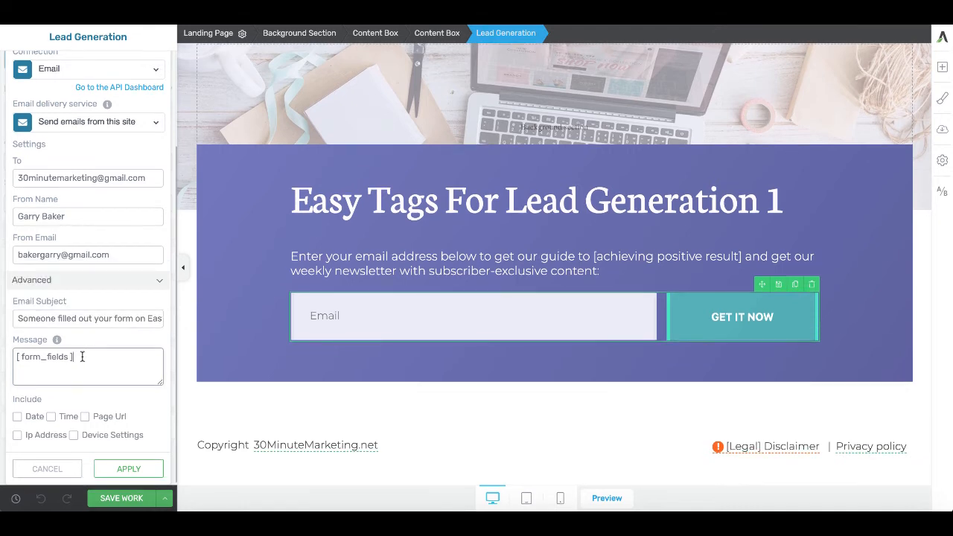
left_click(18, 421)
left_click(51, 418)
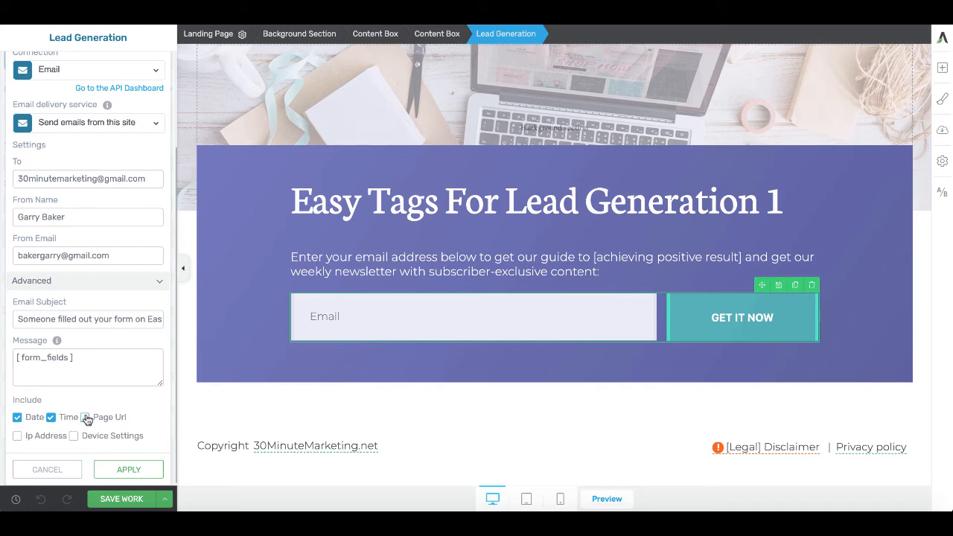
left_click(85, 418)
left_click(18, 436)
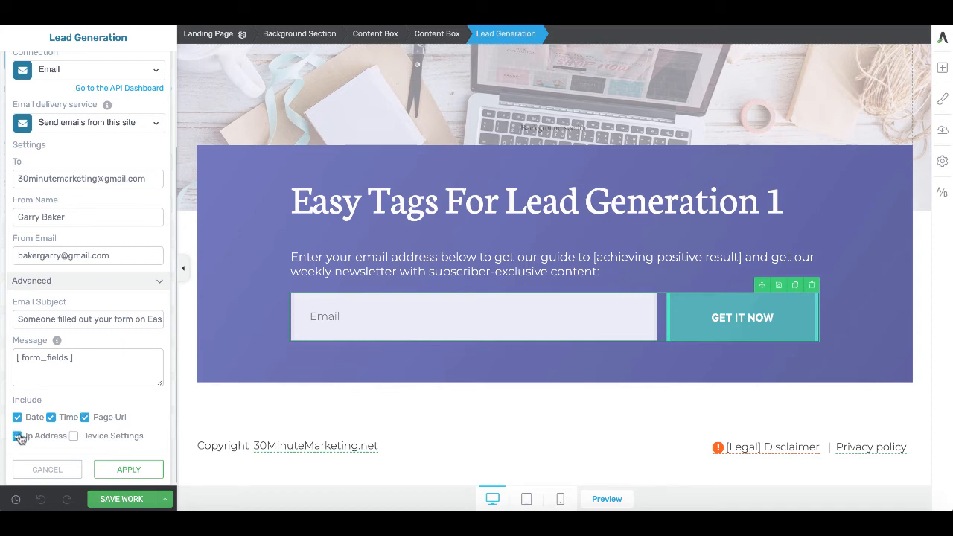
left_click(74, 437)
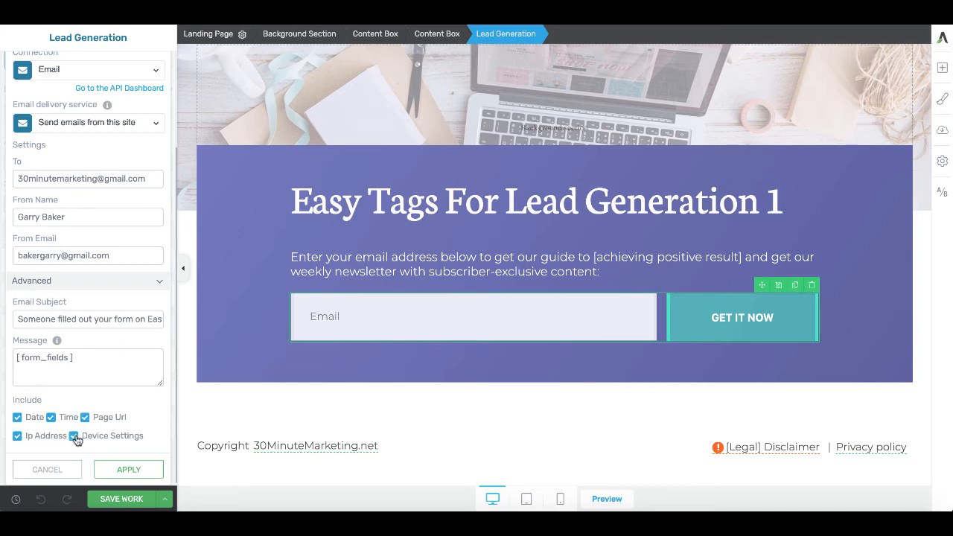
left_click(128, 470)
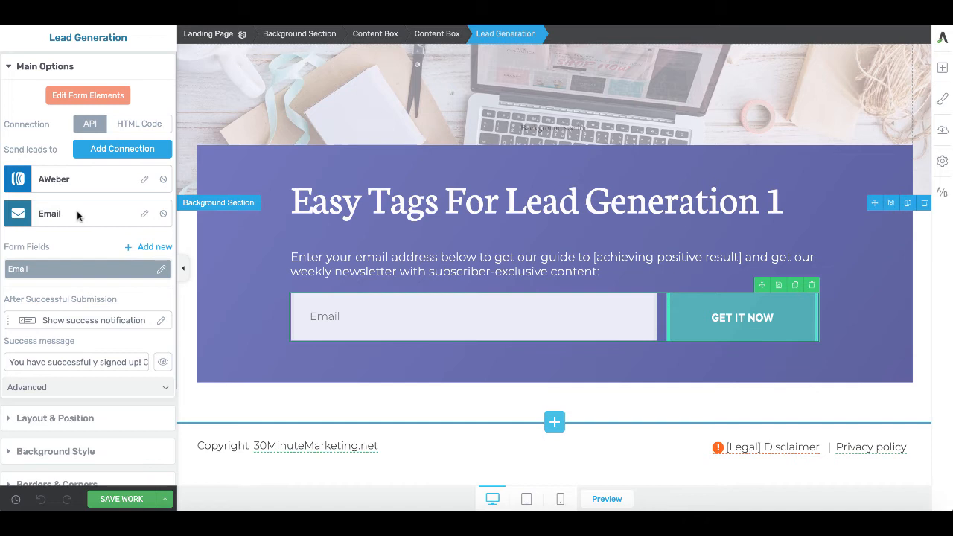
left_click(136, 500)
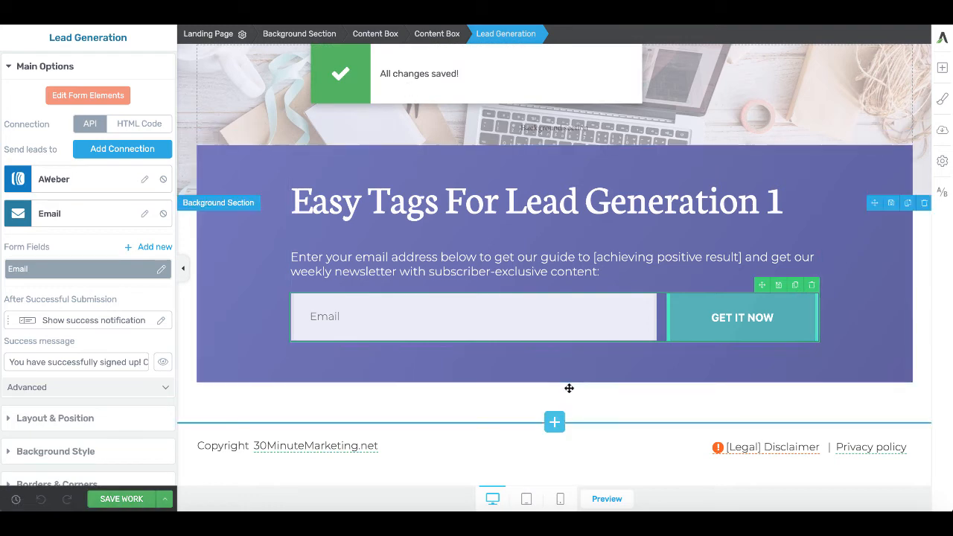
Step: Preview the landing page and submit its opt-in form with a test email address
left_click(607, 499)
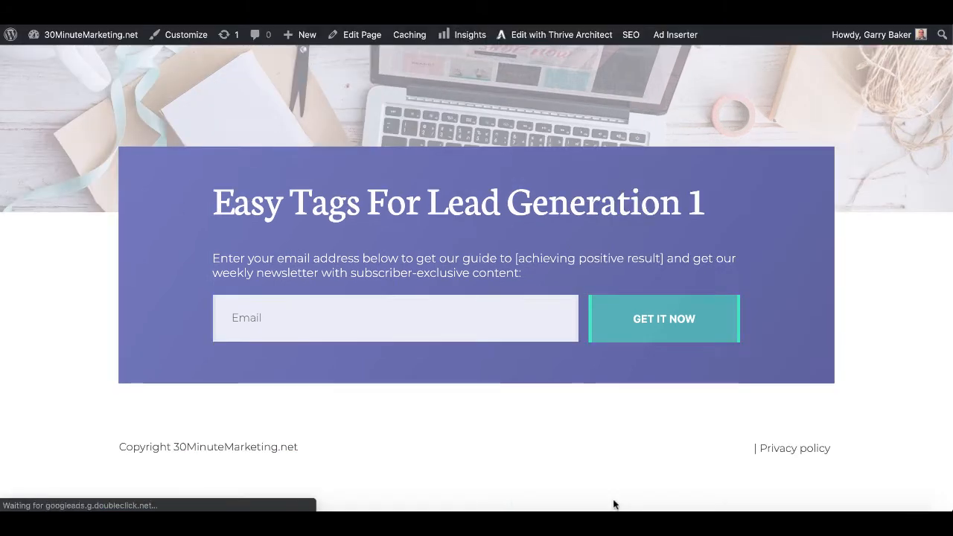
left_click(275, 312)
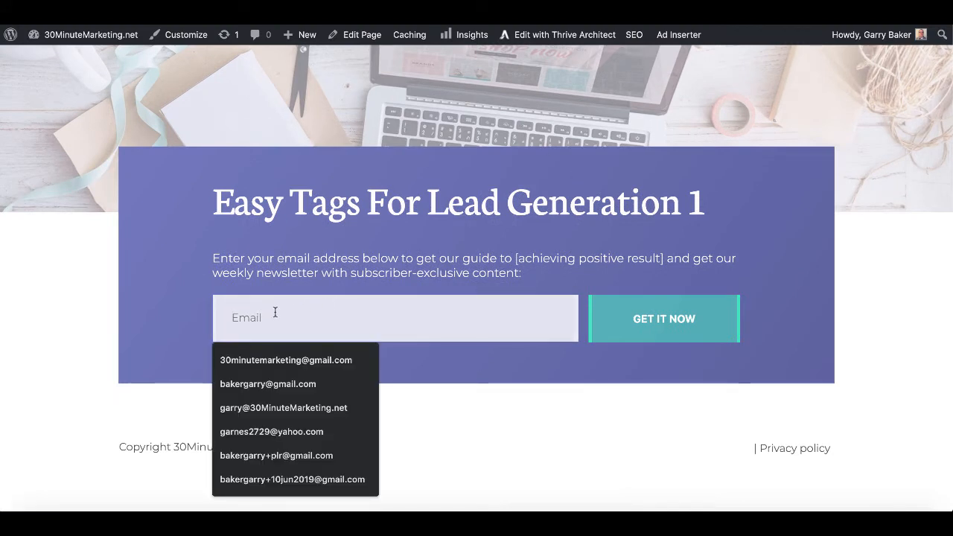
left_click(267, 383)
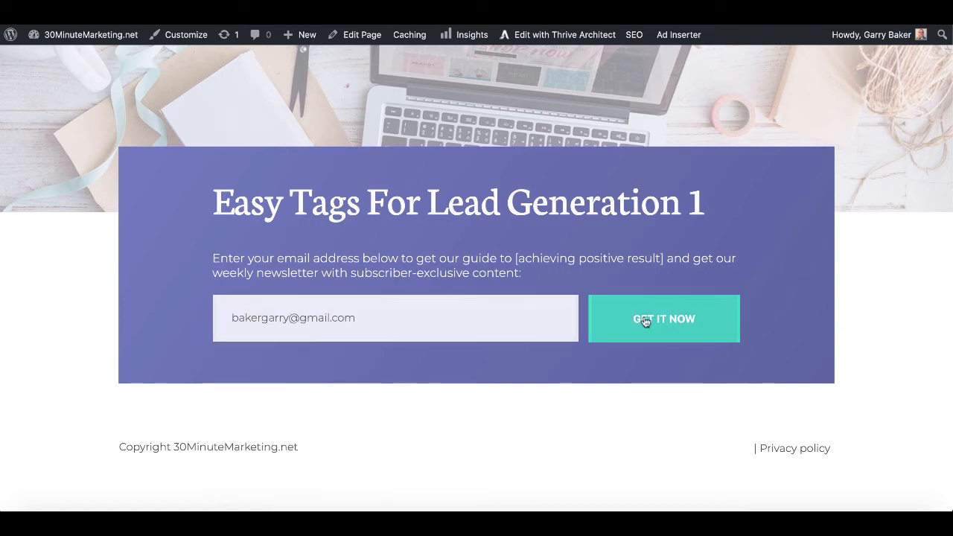
left_click(645, 321)
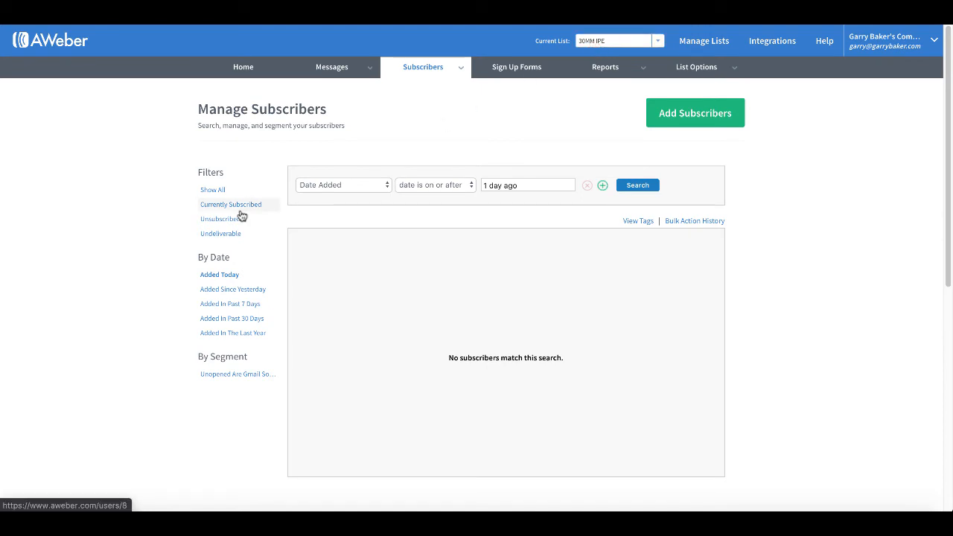
Step: Check the subscribers added today in AWeber and open the form notification email in Gmail
left_click(232, 276)
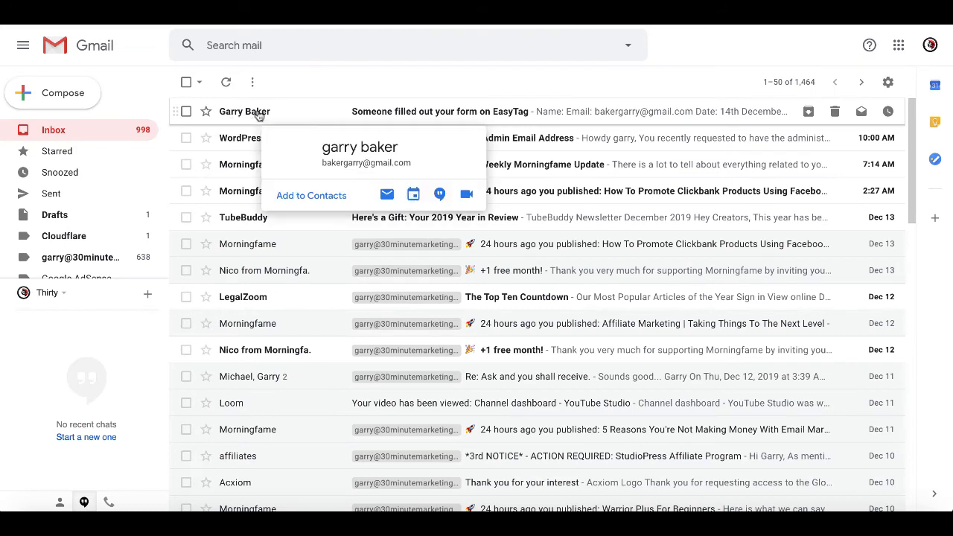
left_click(432, 113)
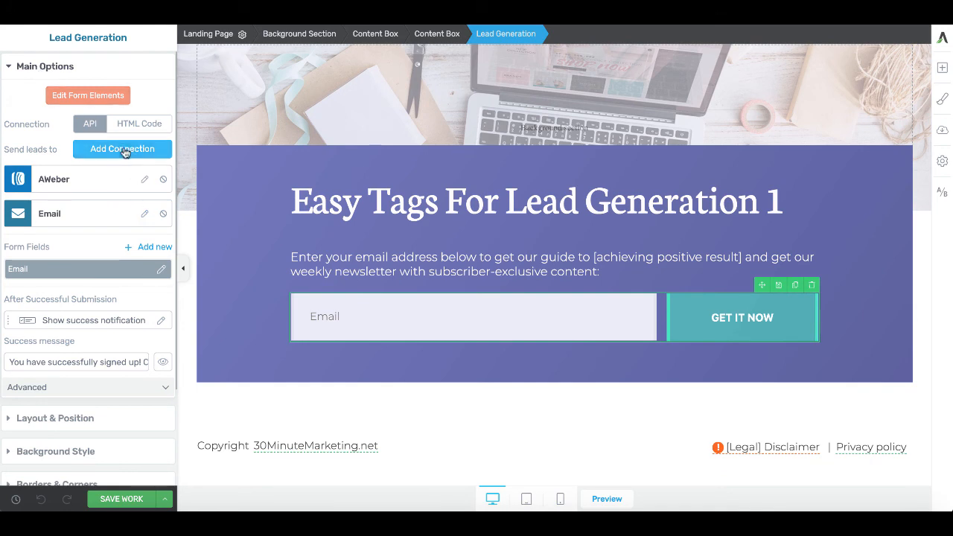
Step: Back in Thrive Architect, review the form's Email connection settings and close them without applying changes
left_click(144, 213)
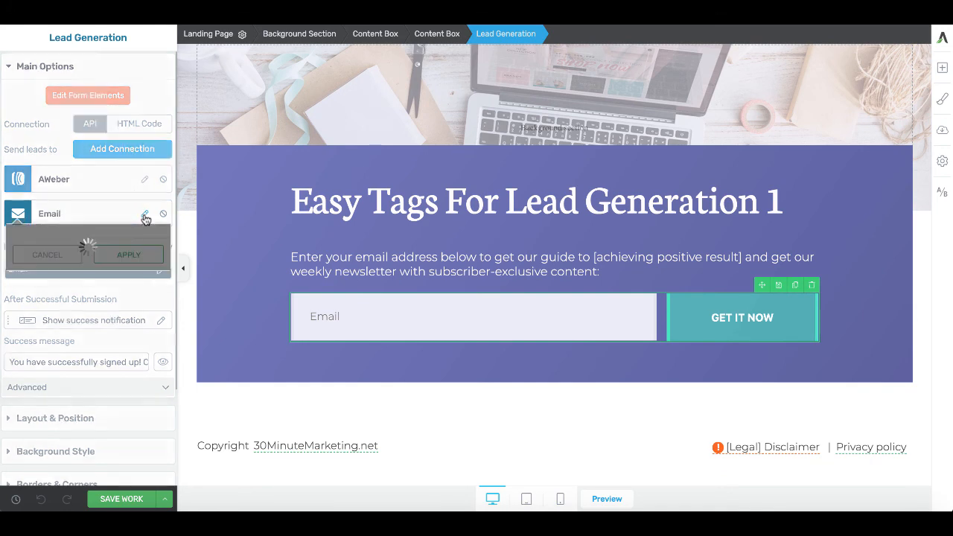
scroll(144, 213, "down", 1)
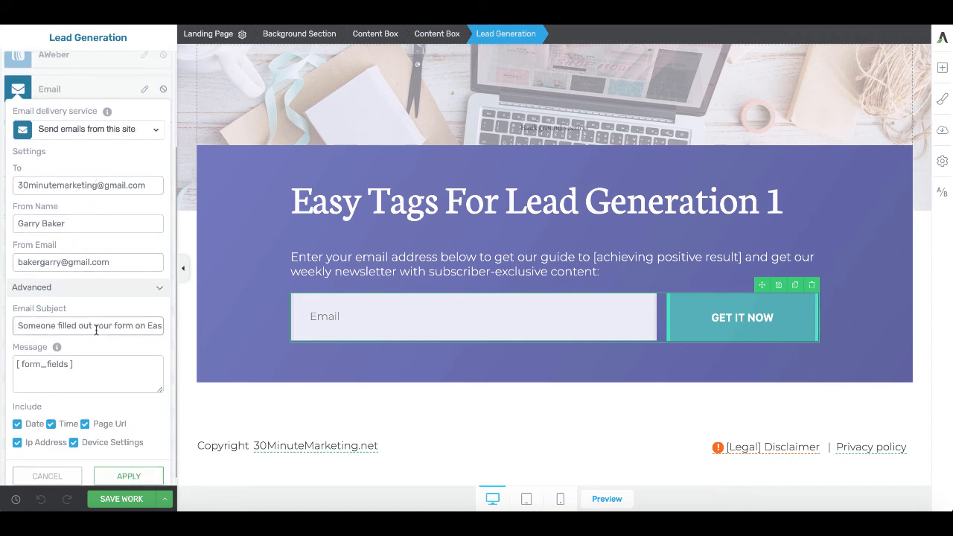
scroll(90, 329, "down", 1)
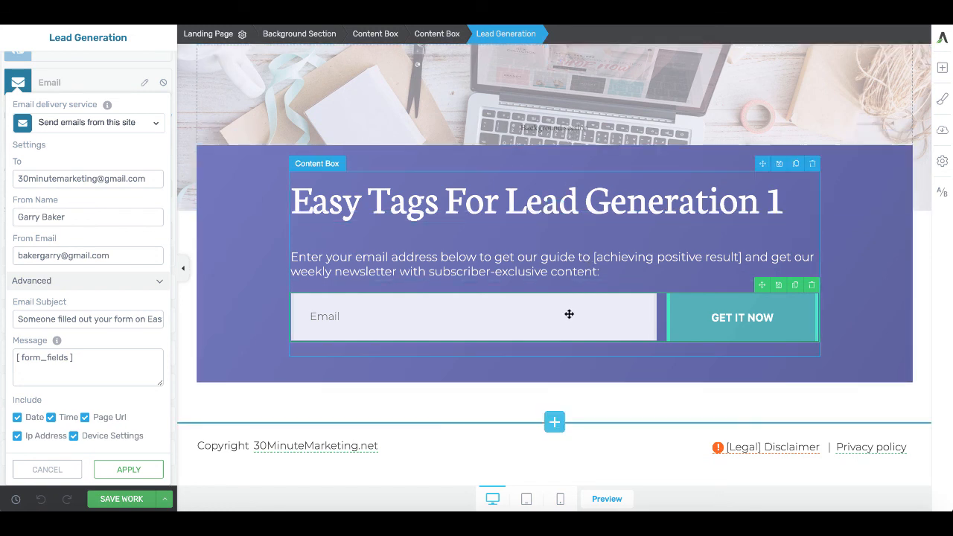
left_click(57, 470)
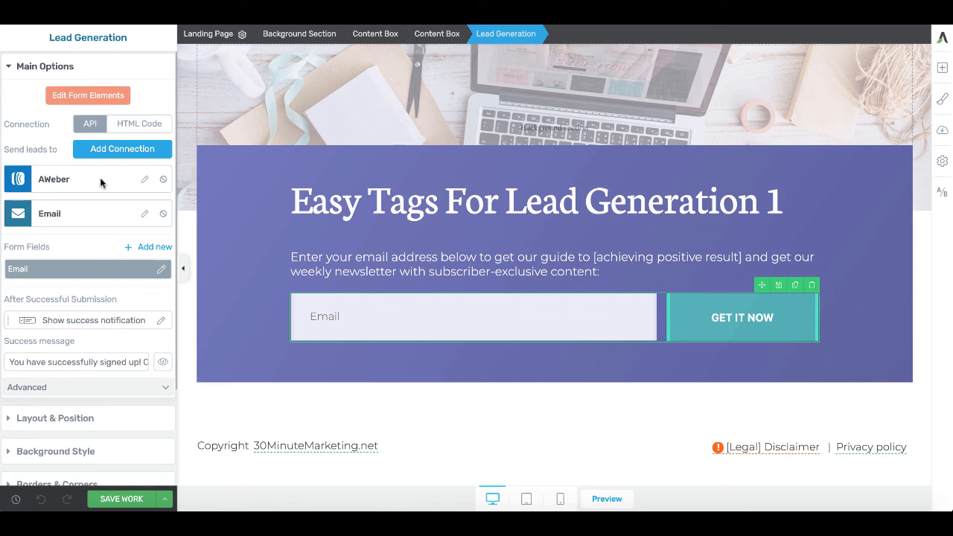